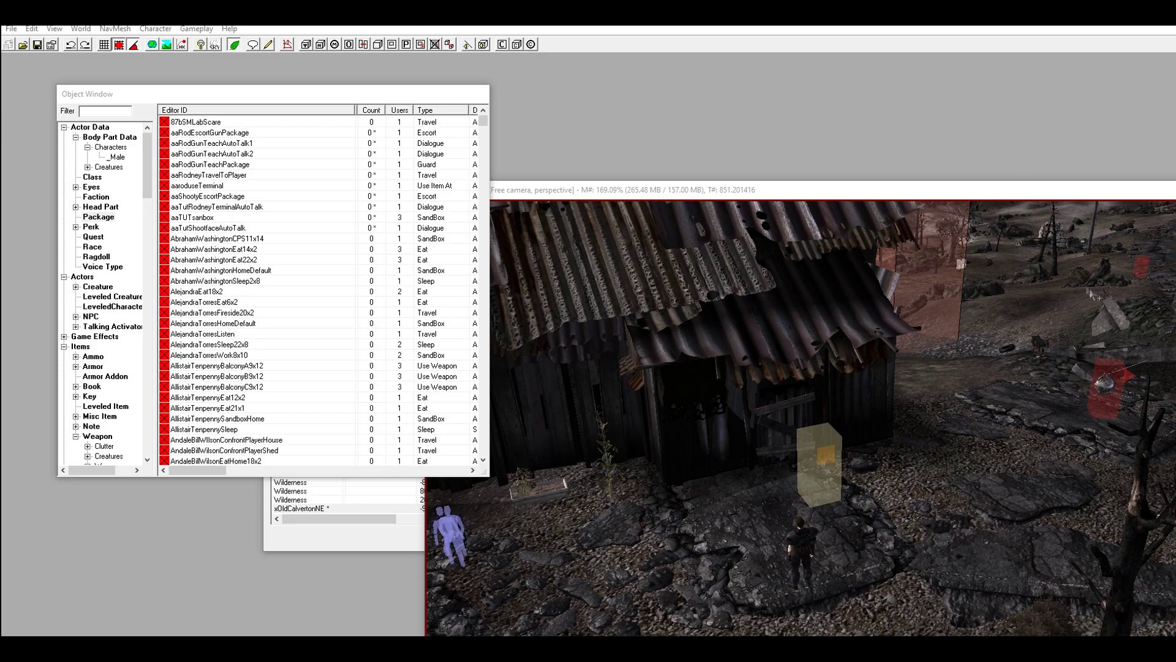
# Step: Filter the Object Window by 'map' to bring up MapMarker beside the shack scene
pyautogui.moveTo(832, 377)
pyautogui.mouseDown(button='middle')
pyautogui.moveTo(869, 373)
pyautogui.moveTo(798, 386)
pyautogui.moveTo(861, 382)
pyautogui.mouseUp(button='middle')
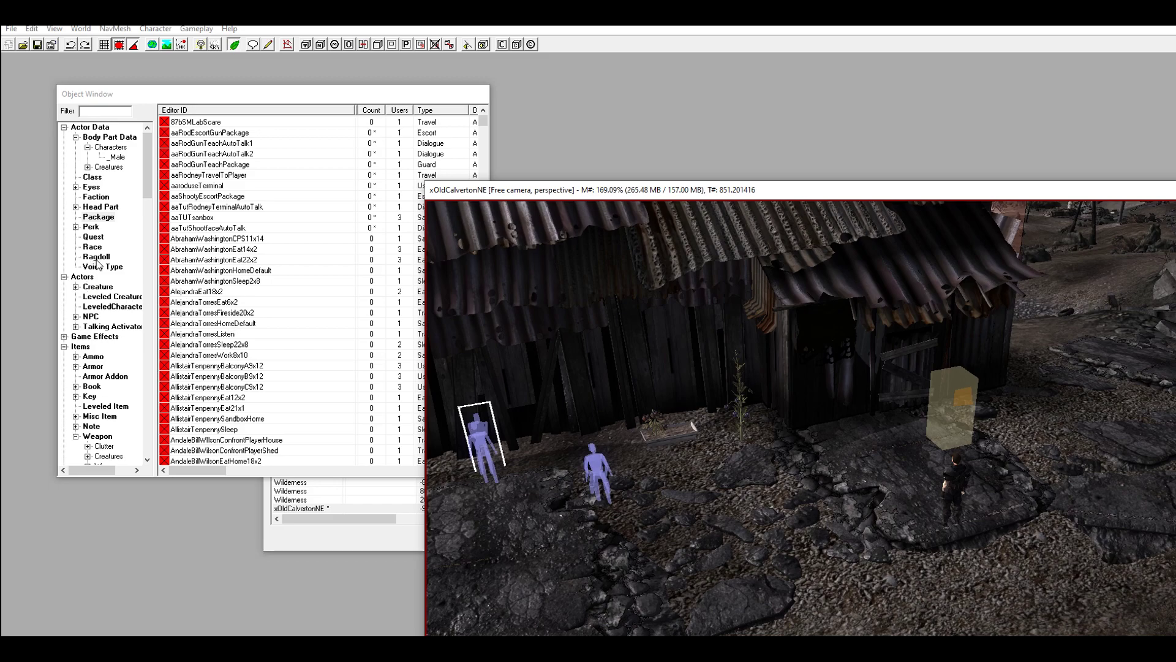
pyautogui.scroll(-7, 99, 264)
pyautogui.scroll(-6, 99, 264)
pyautogui.scroll(-3, 98, 264)
pyautogui.scroll(-3, 101, 263)
pyautogui.scroll(-3, 105, 262)
pyautogui.scroll(-2, 106, 263)
pyautogui.scroll(5, 108, 260)
pyautogui.scroll(6, 110, 257)
pyautogui.scroll(3, 113, 258)
pyautogui.scroll(-3, 114, 257)
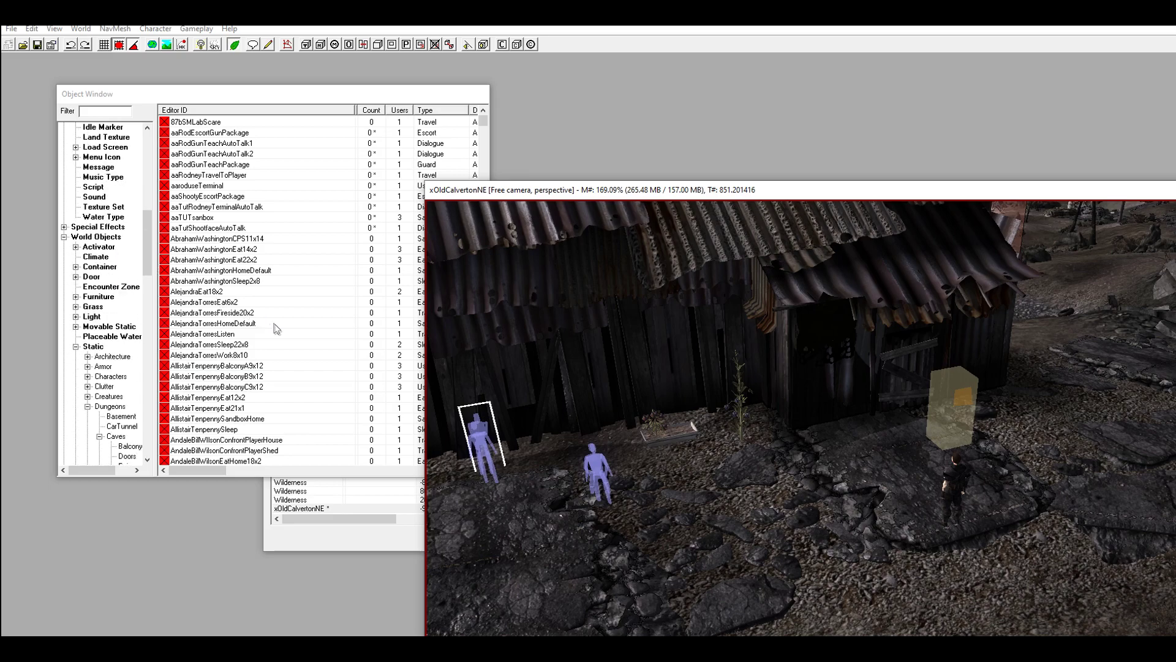
pyautogui.click(104, 356)
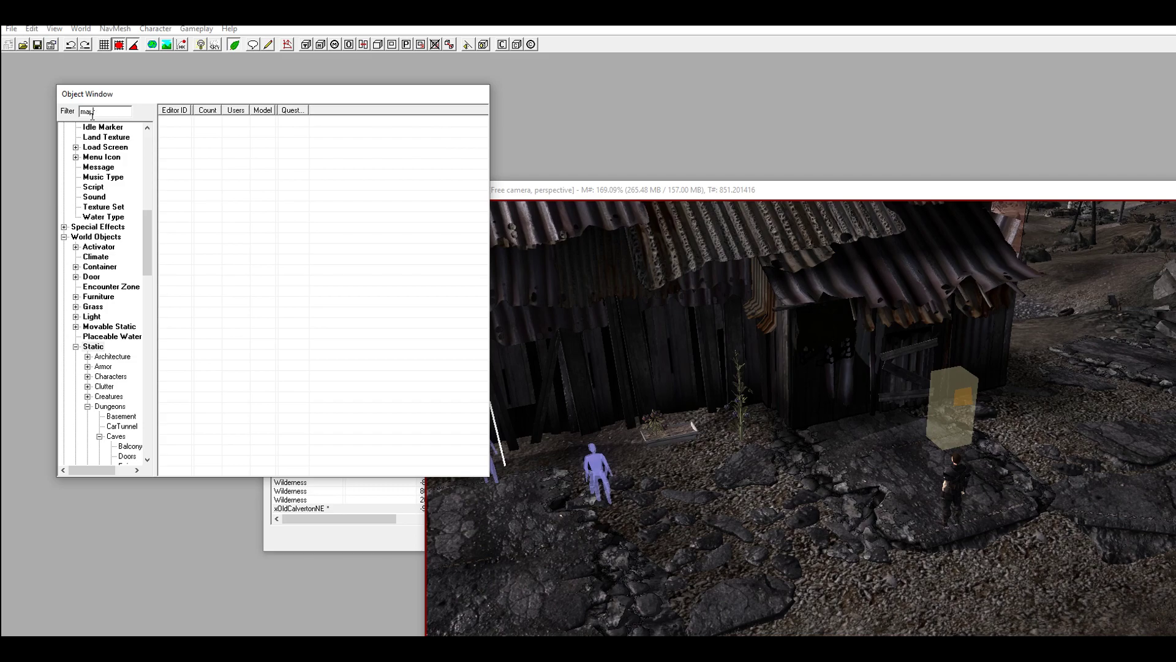
pyautogui.write('map')
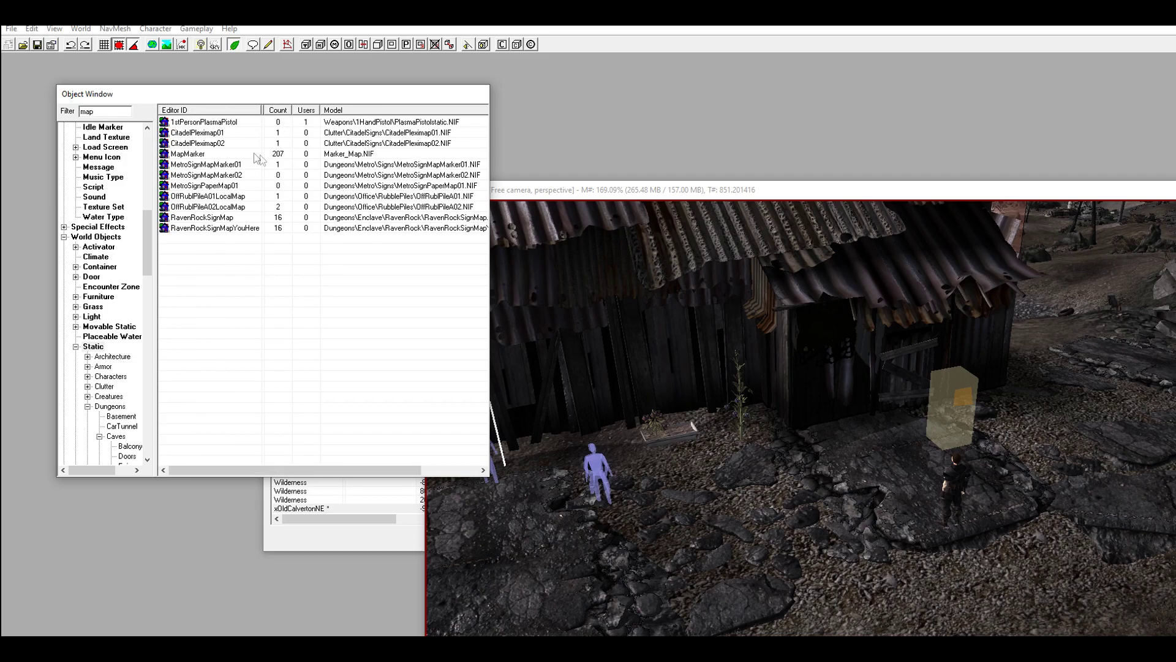
# Step: Drag a MapMarker into the scene and settle it on the ground slab by the yellow box
pyautogui.click(183, 159)
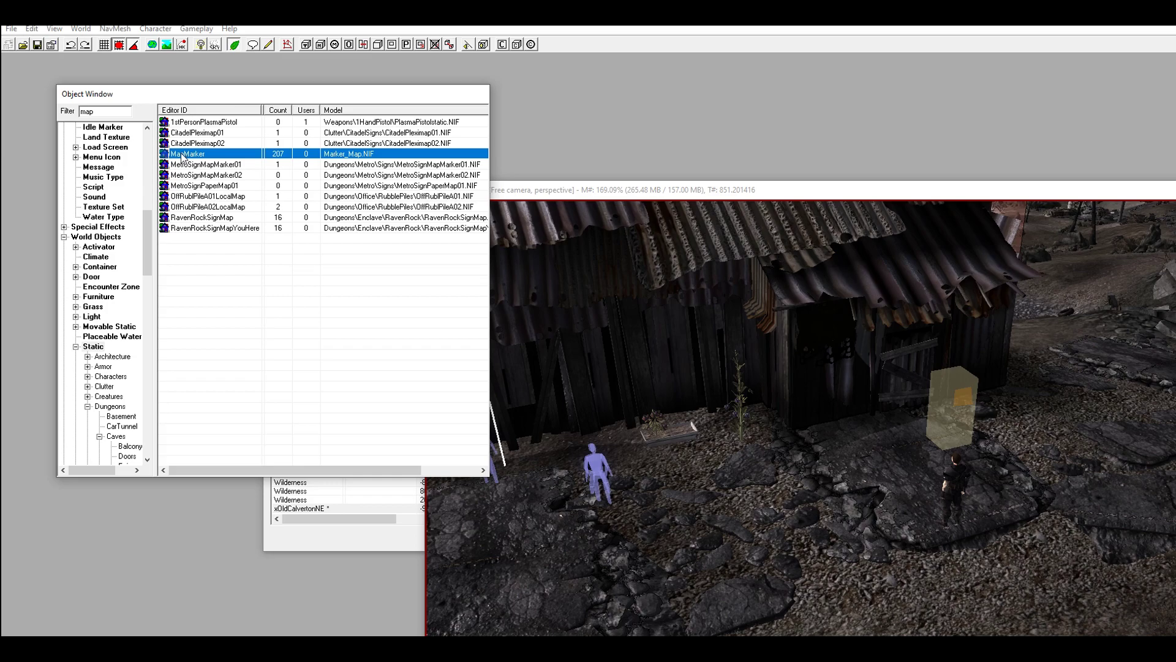
pyautogui.moveTo(658, 377); pyautogui.dragTo(815, 406)
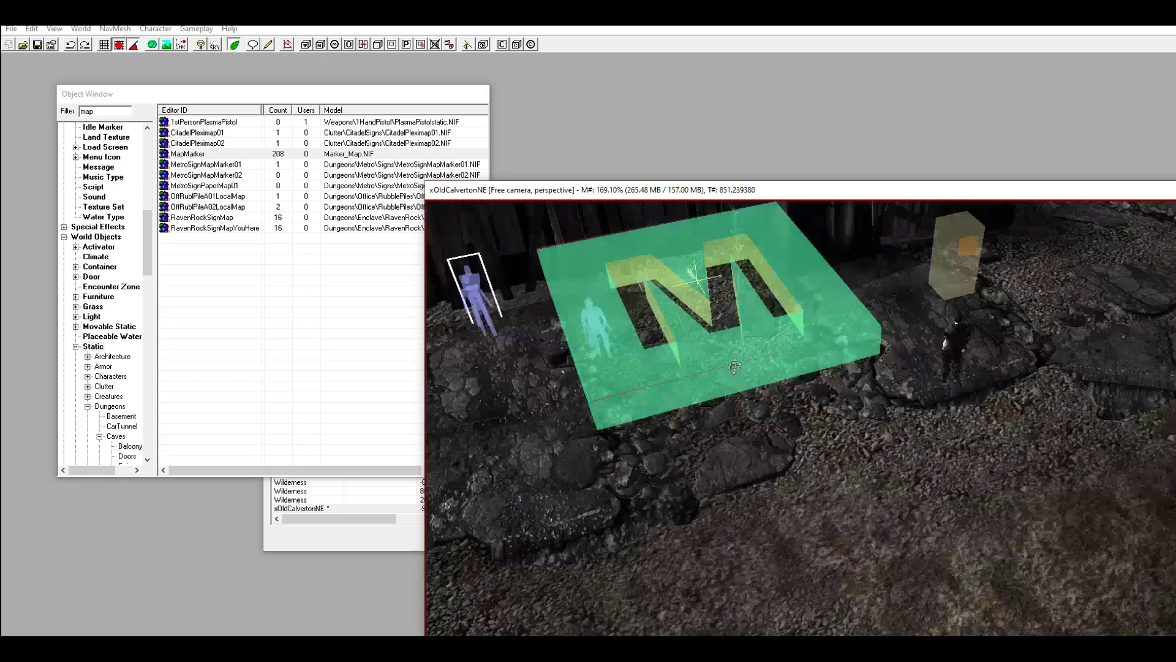
pyautogui.scroll(5, 765, 272)
pyautogui.moveTo(765, 272); pyautogui.dragTo(706, 456)
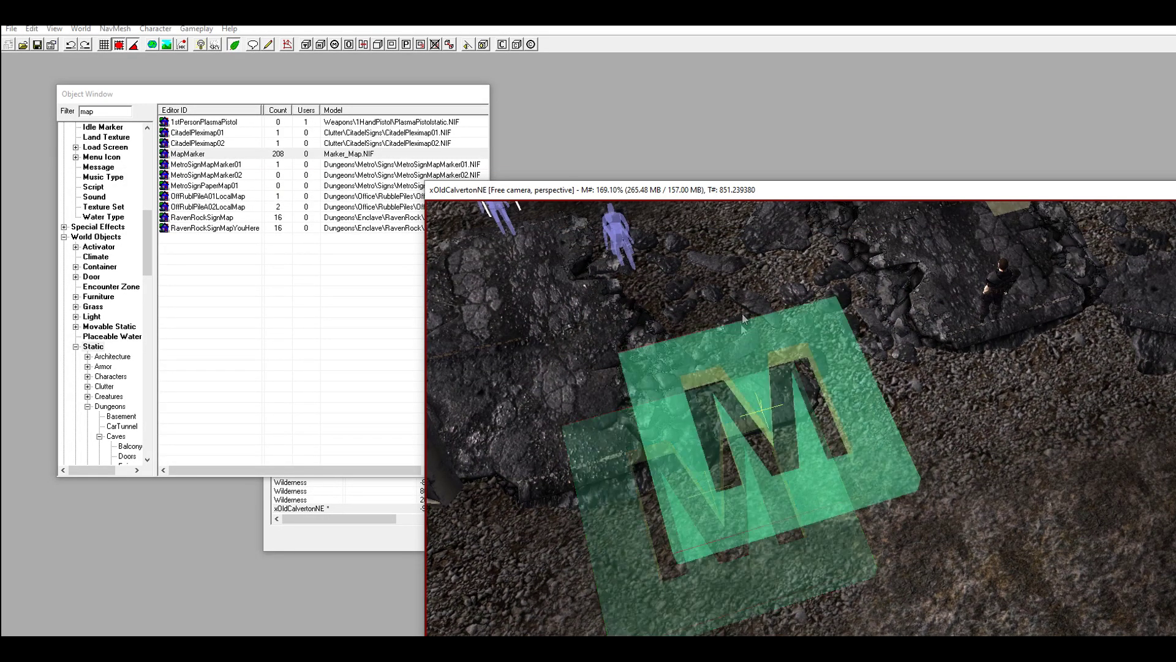
pyautogui.moveTo(706, 456); pyautogui.dragTo(742, 201)
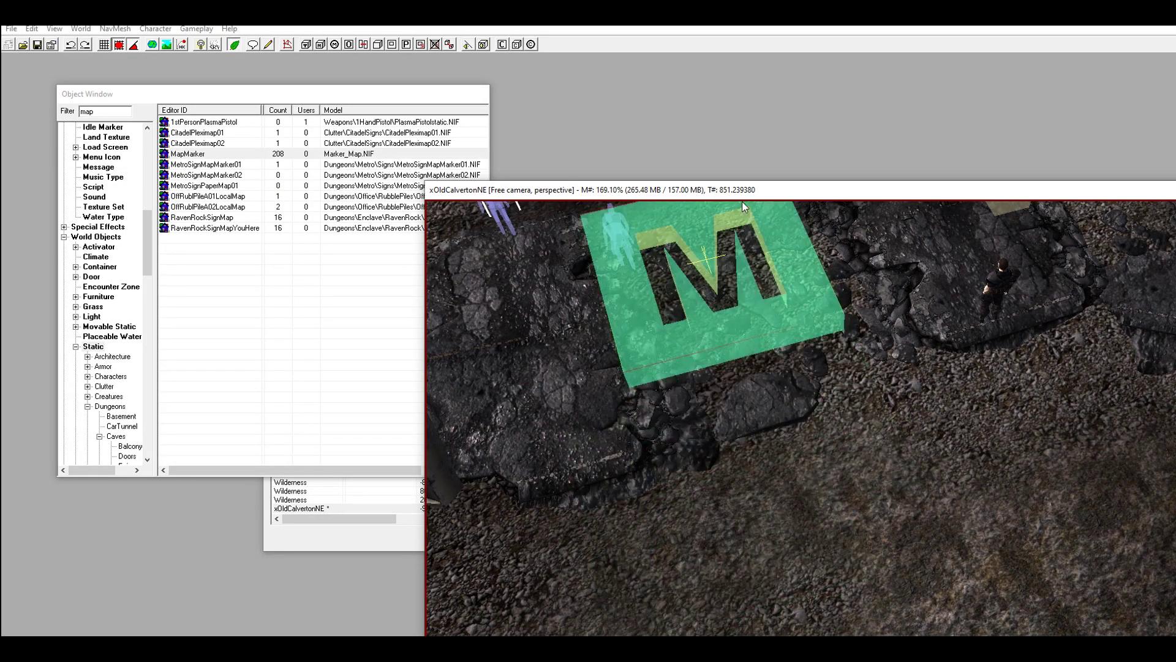
pyautogui.scroll(-3, 700, 437)
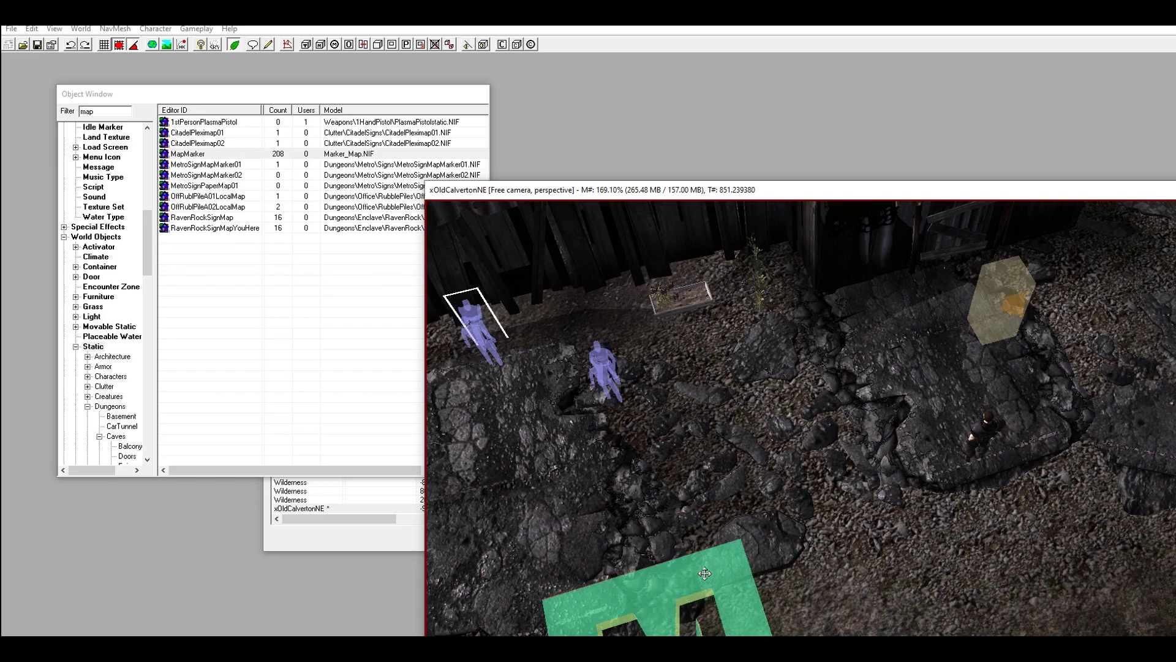
pyautogui.moveTo(706, 566); pyautogui.dragTo(911, 117)
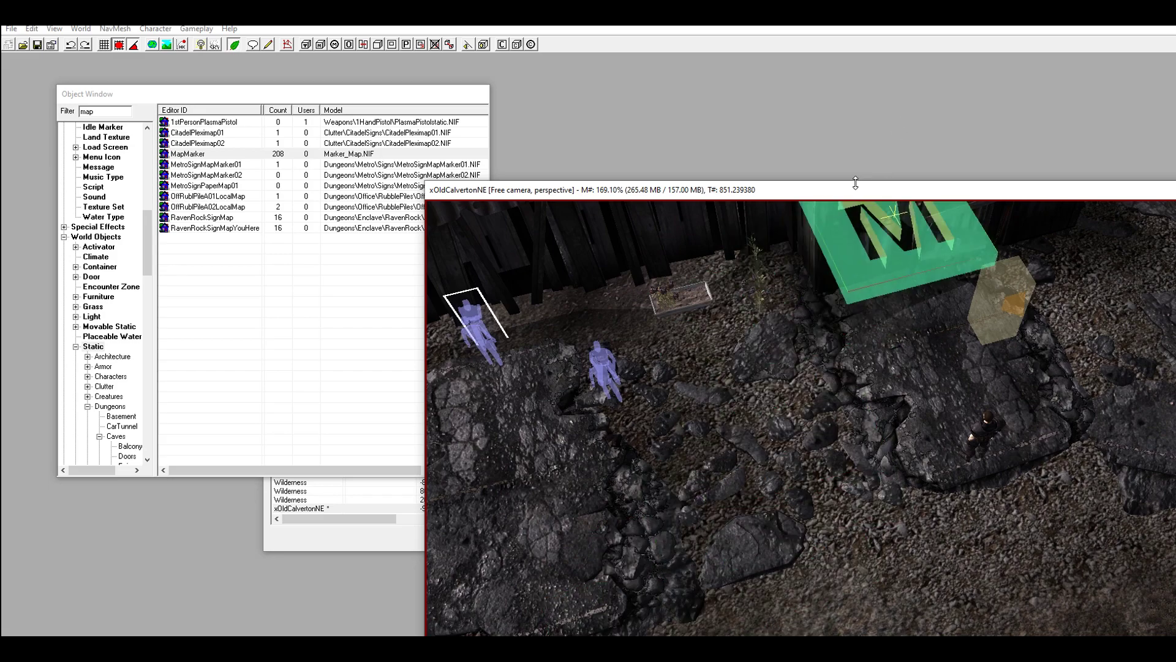
pyautogui.moveTo(856, 183)
pyautogui.mouseDown()
pyautogui.moveTo(879, 575)
pyautogui.moveTo(952, 314)
pyautogui.moveTo(954, 264)
pyautogui.moveTo(951, 281)
pyautogui.mouseUp()
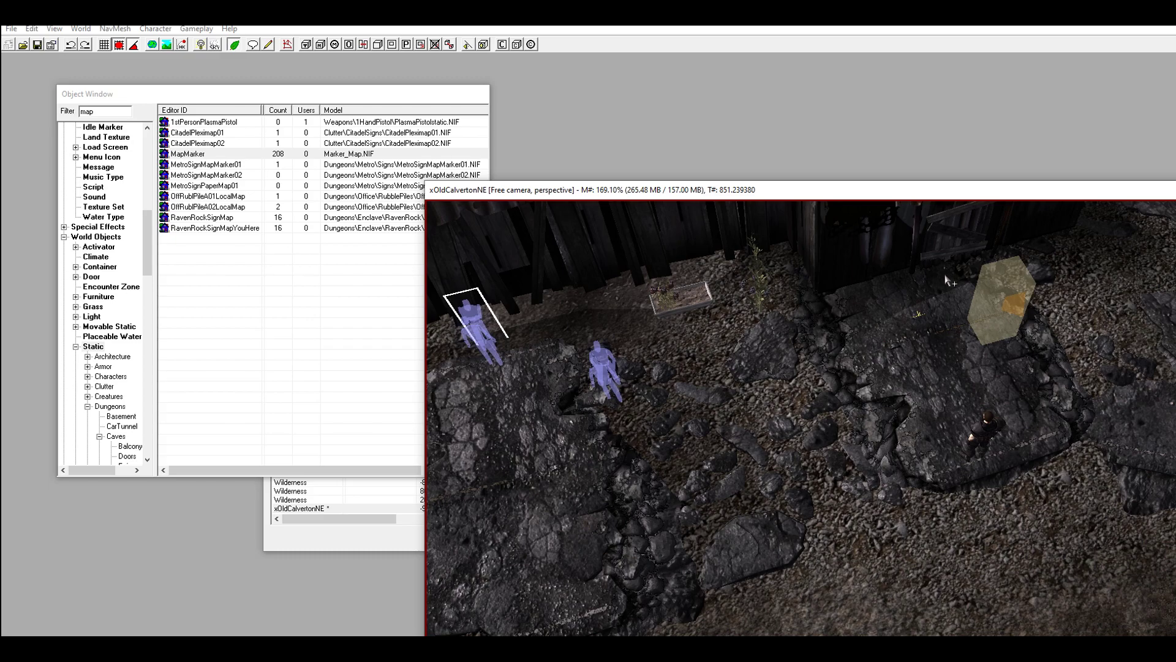
pyautogui.click(71, 46)
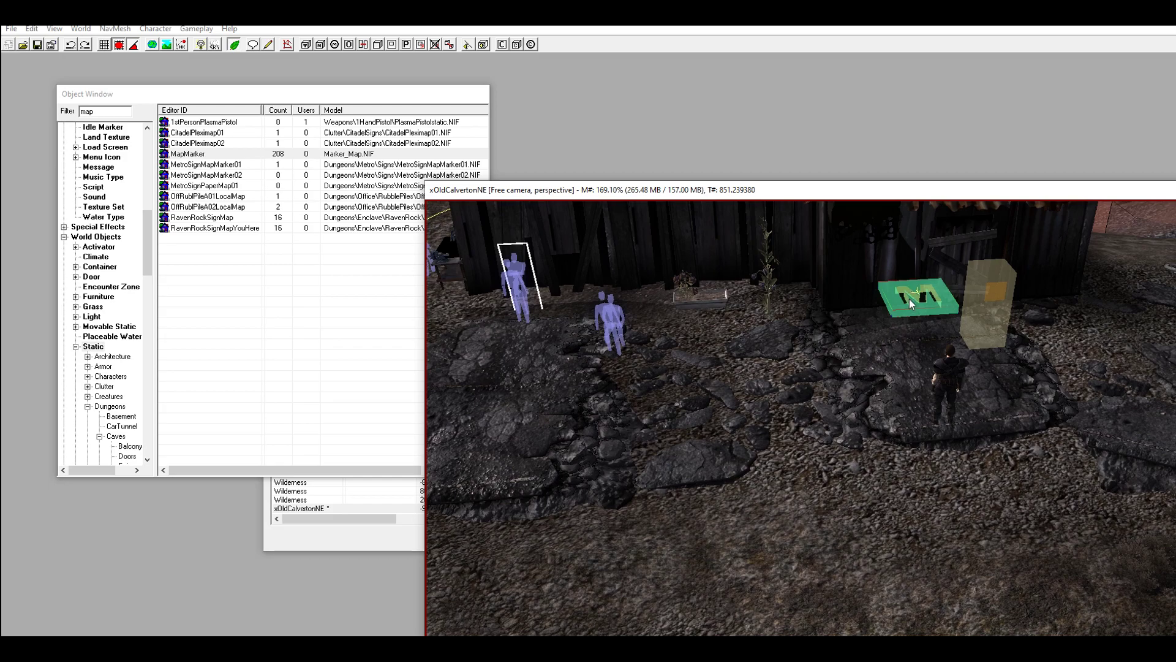
pyautogui.moveTo(910, 298); pyautogui.dragTo(909, 326)
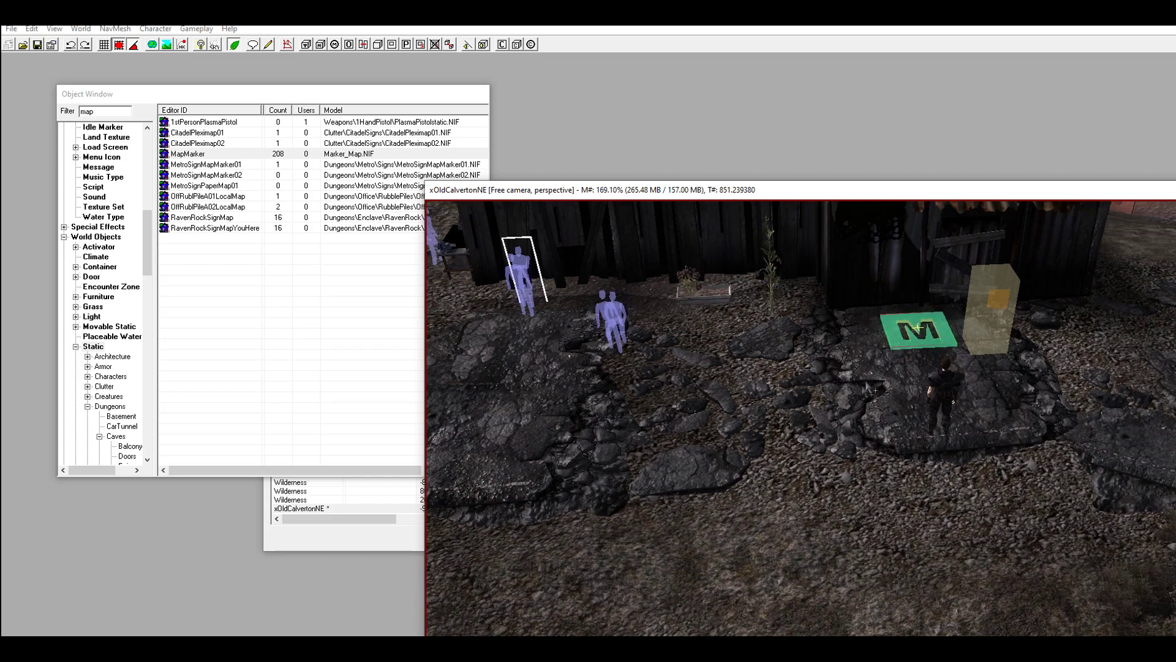
pyautogui.moveTo(909, 324)
pyautogui.keyDown('shift'); pyautogui.mouseDown(button='middle')
pyautogui.moveTo(893, 370)
pyautogui.moveTo(892, 354)
pyautogui.mouseUp(button='middle'); pyautogui.keyUp('shift')
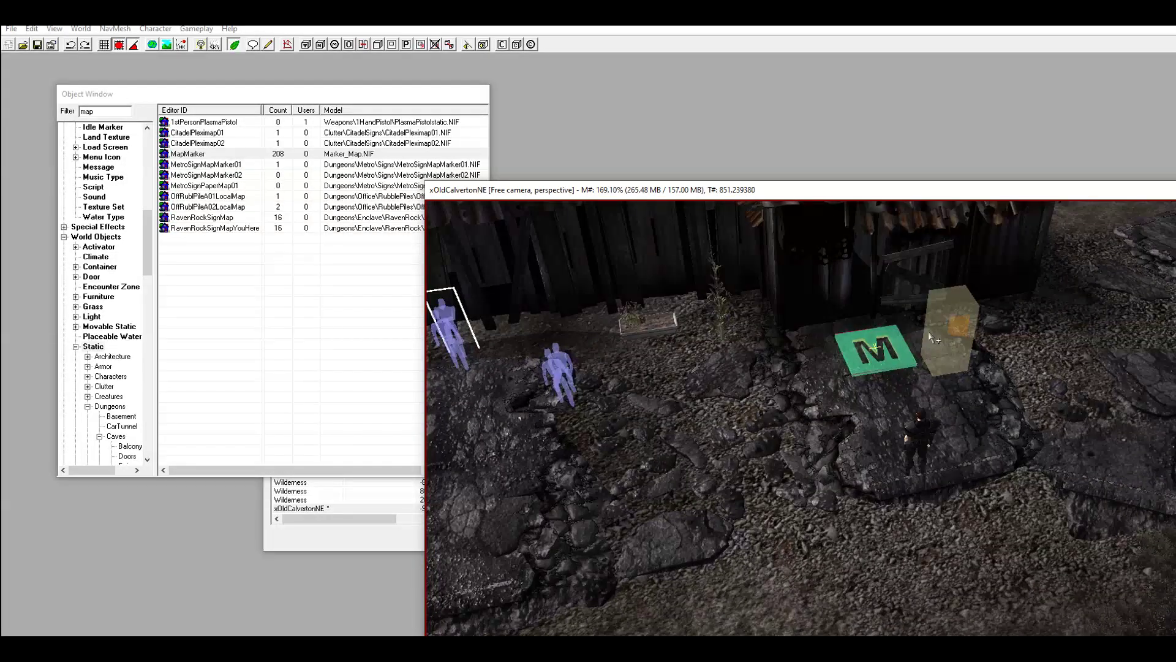
# Step: Enable Marker Data, naming it Rodney's House, type City, with Visible and Can Travel To unchecked
pyautogui.doubleClick(884, 345)
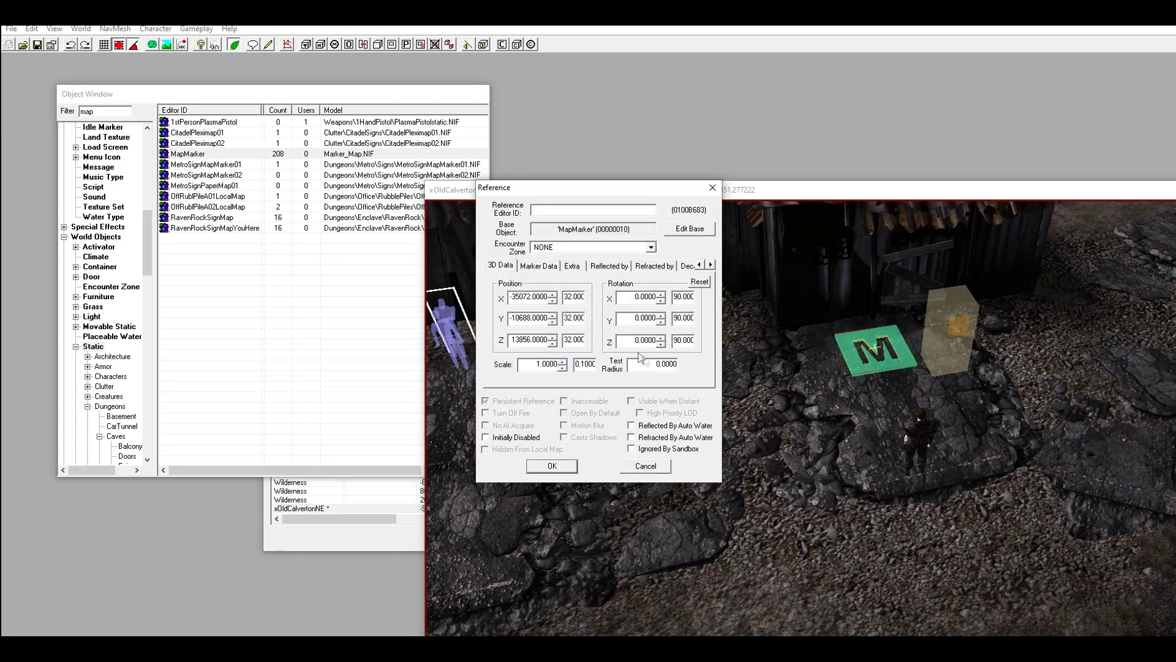
pyautogui.click(541, 267)
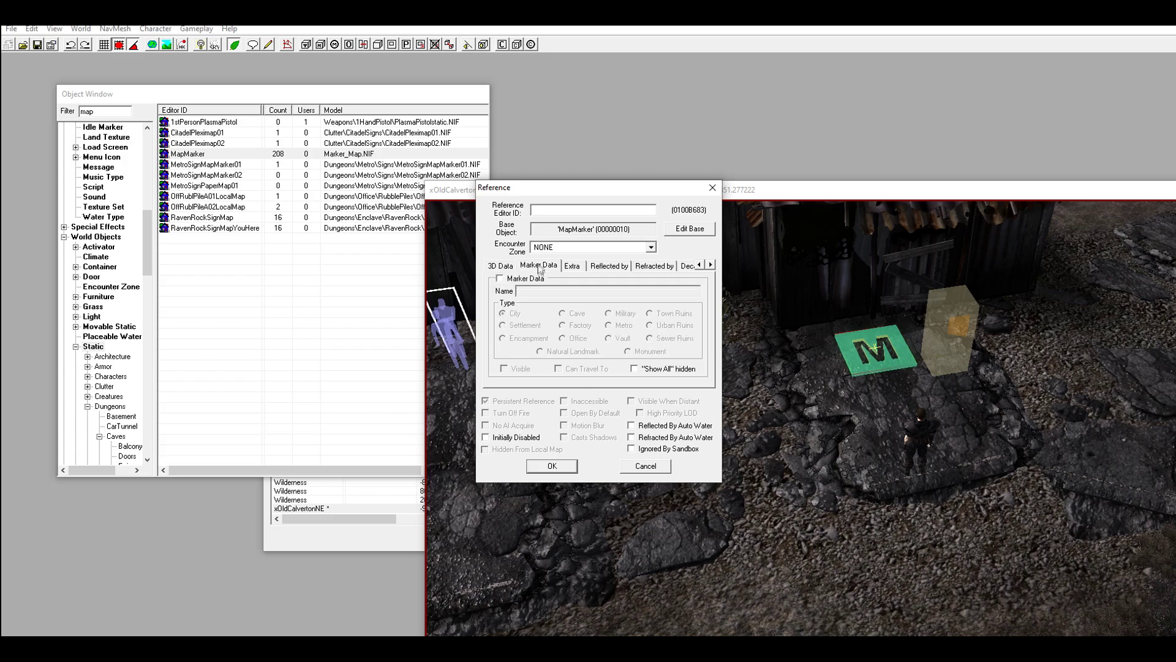
pyautogui.click(501, 278)
pyautogui.write("Rodney's House")
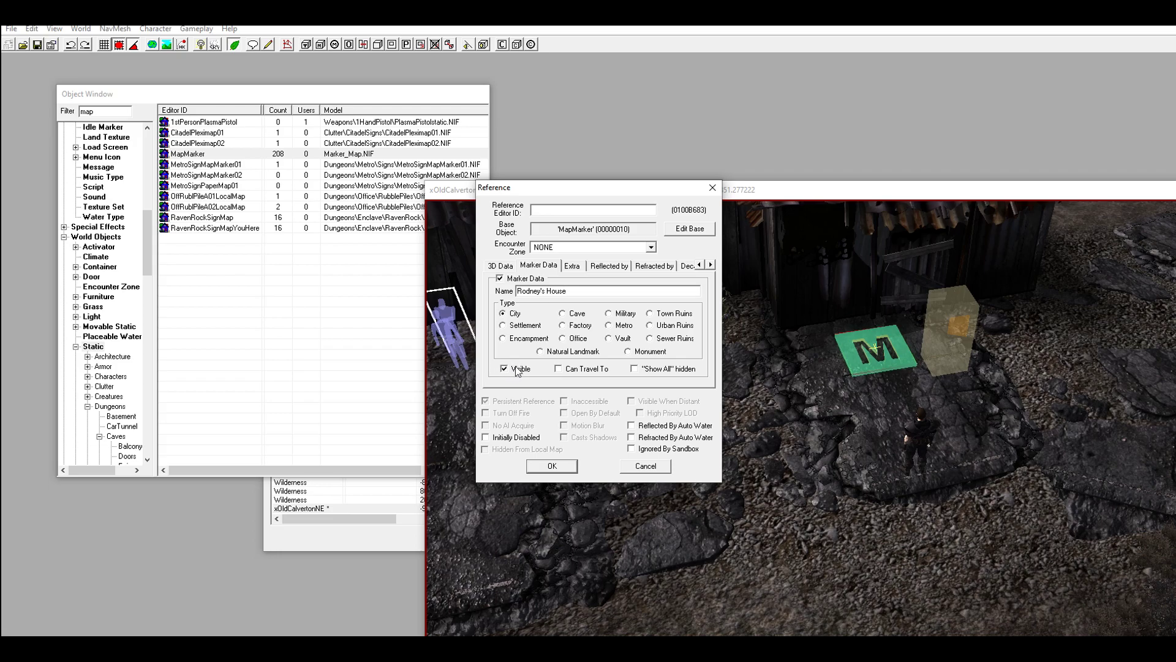
pyautogui.click(566, 370)
pyautogui.click(504, 369)
pyautogui.click(872, 342)
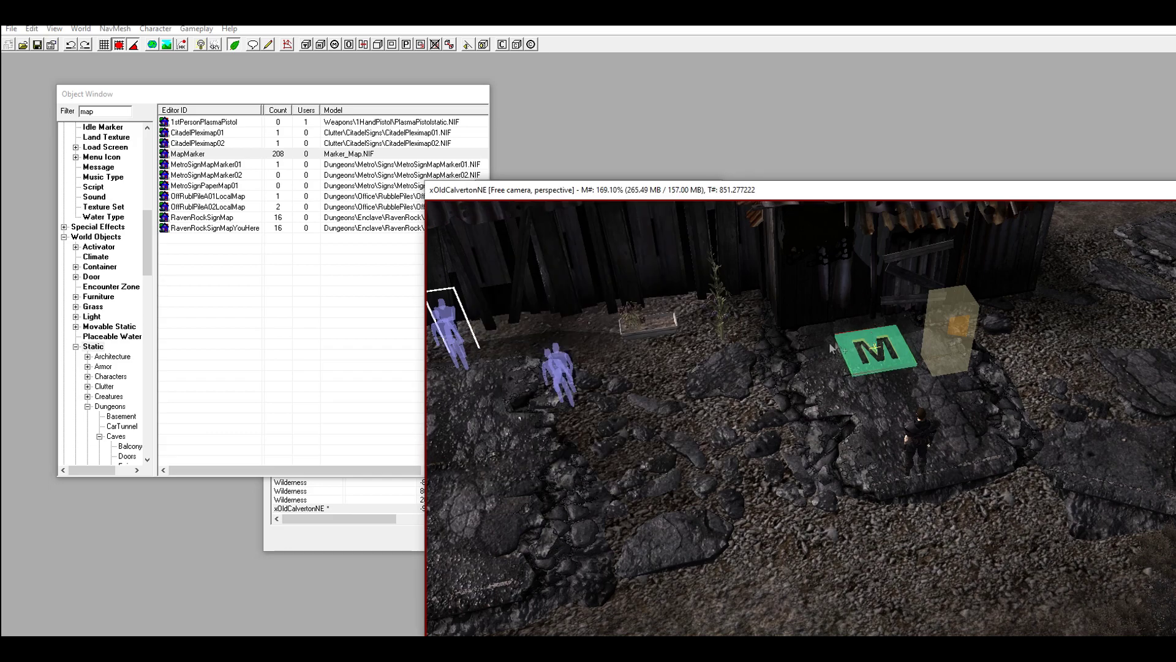
# Step: Tick Can Travel To on the Rodney's House marker and confirm with OK
pyautogui.moveTo(571, 190); pyautogui.dragTo(576, 238)
pyautogui.click(575, 187)
pyautogui.write("Rodney's House")
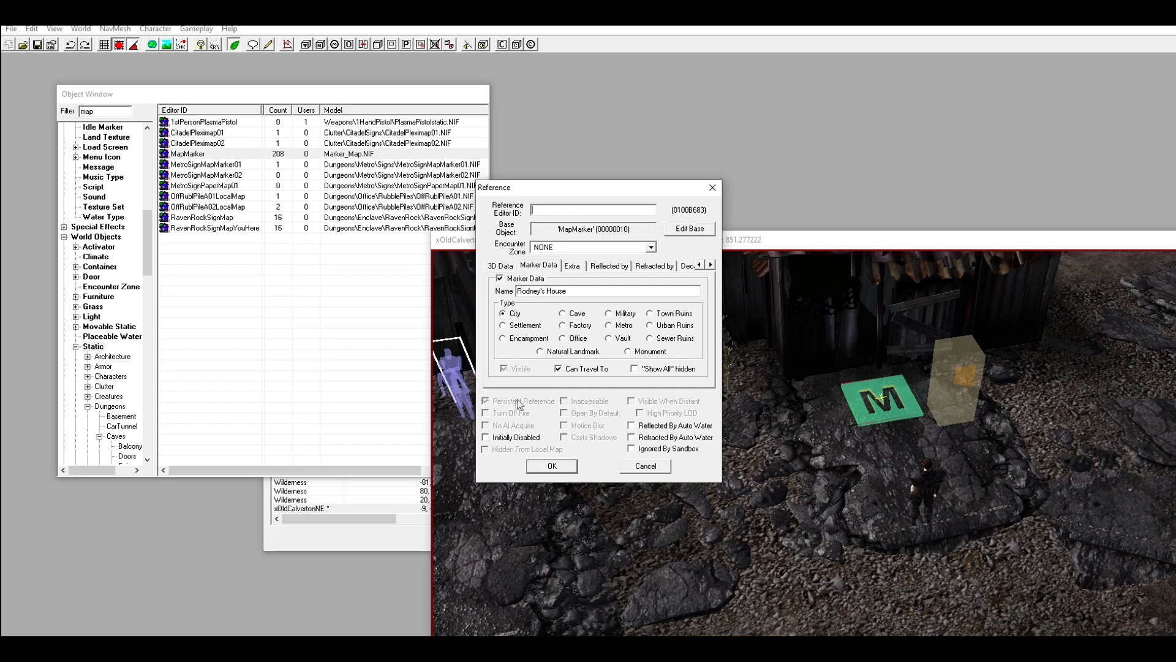
pyautogui.click(551, 468)
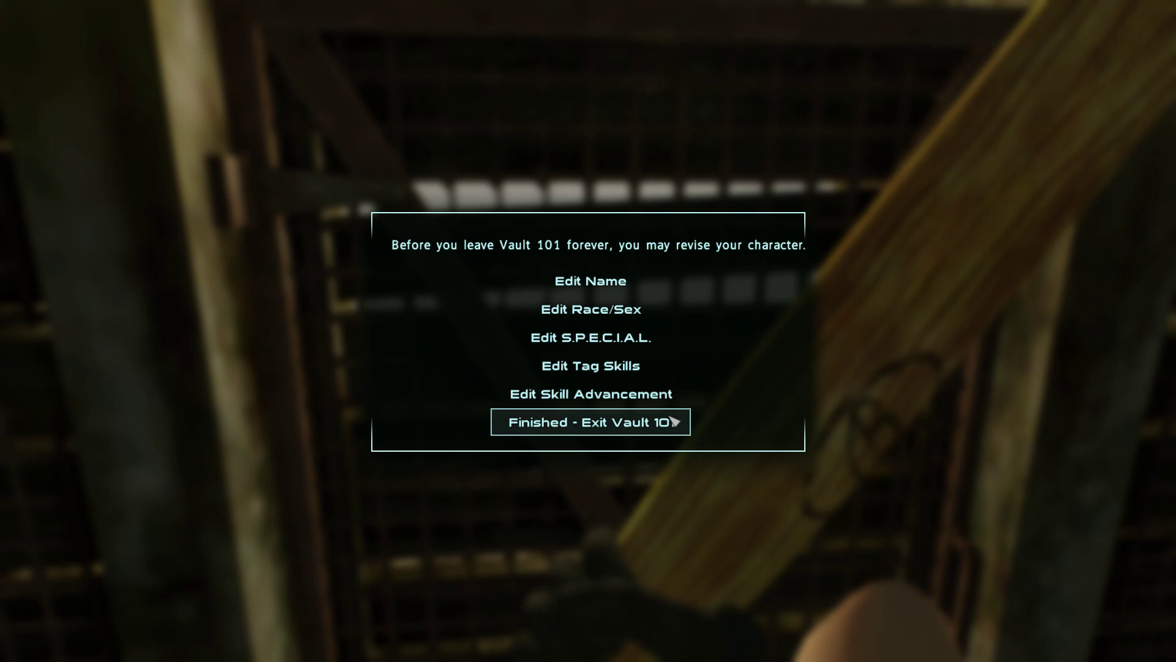
# Step: Leave Vault 101, let the Version Updater finish, and bring up the Pip-Boy
pyautogui.click(675, 422)
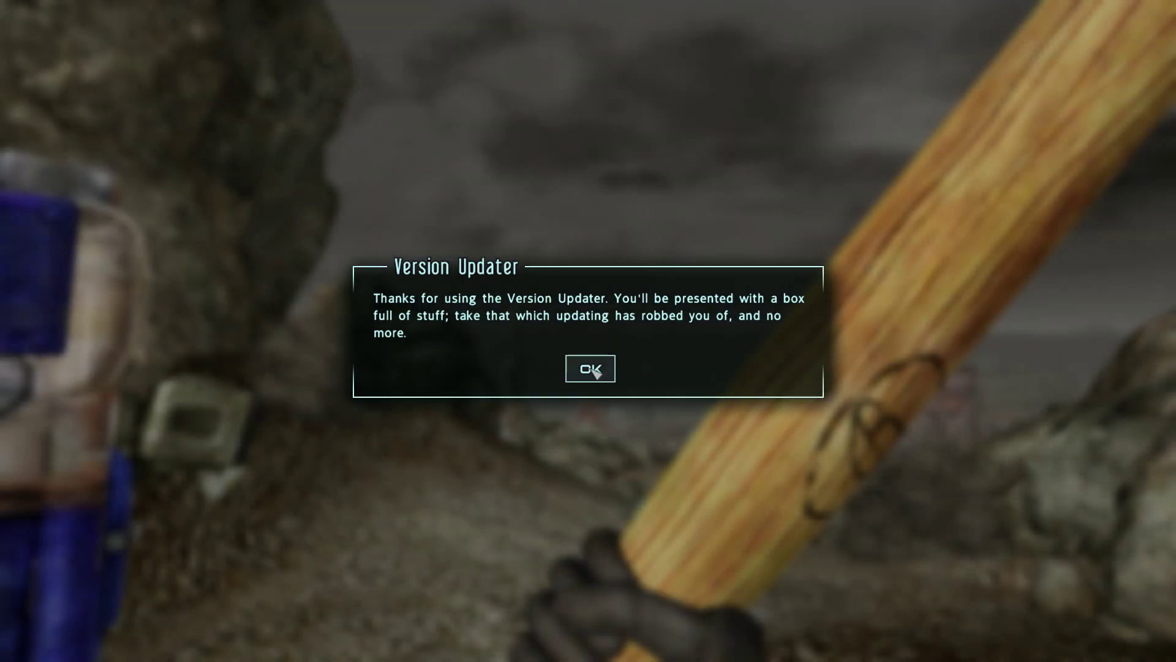
pyautogui.click(593, 369)
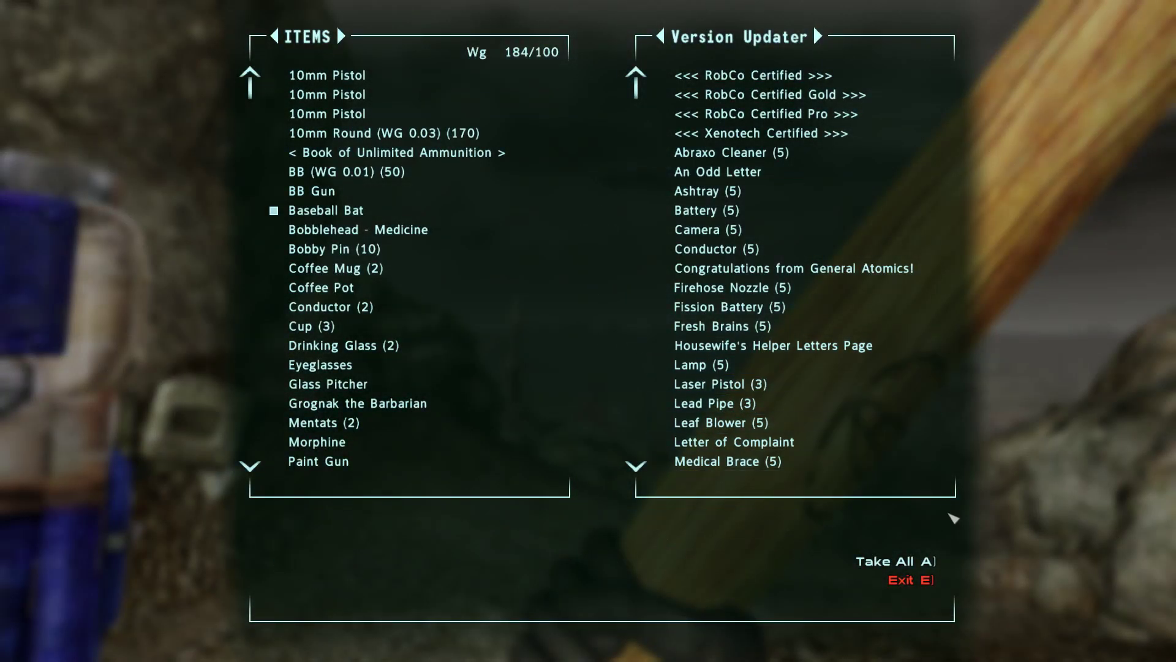
pyautogui.click(917, 581)
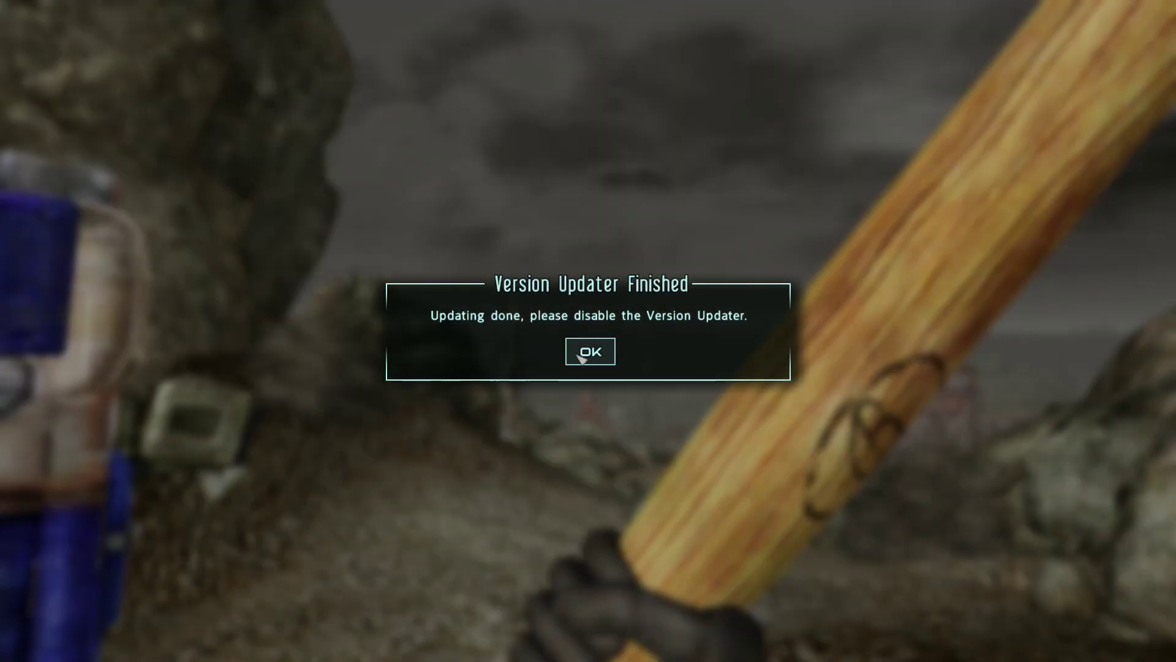
pyautogui.click(591, 353)
pyautogui.press('Tab')
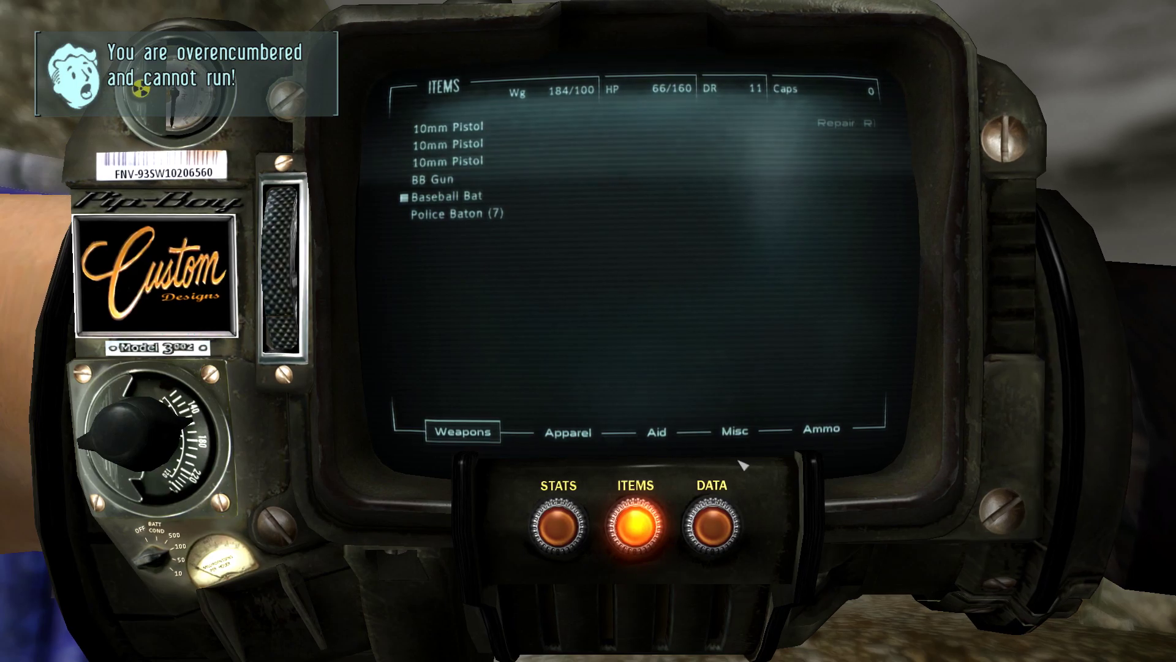
# Step: Find Rodney's House on the Pip-Boy world map and try fast travelling there
pyautogui.click(734, 538)
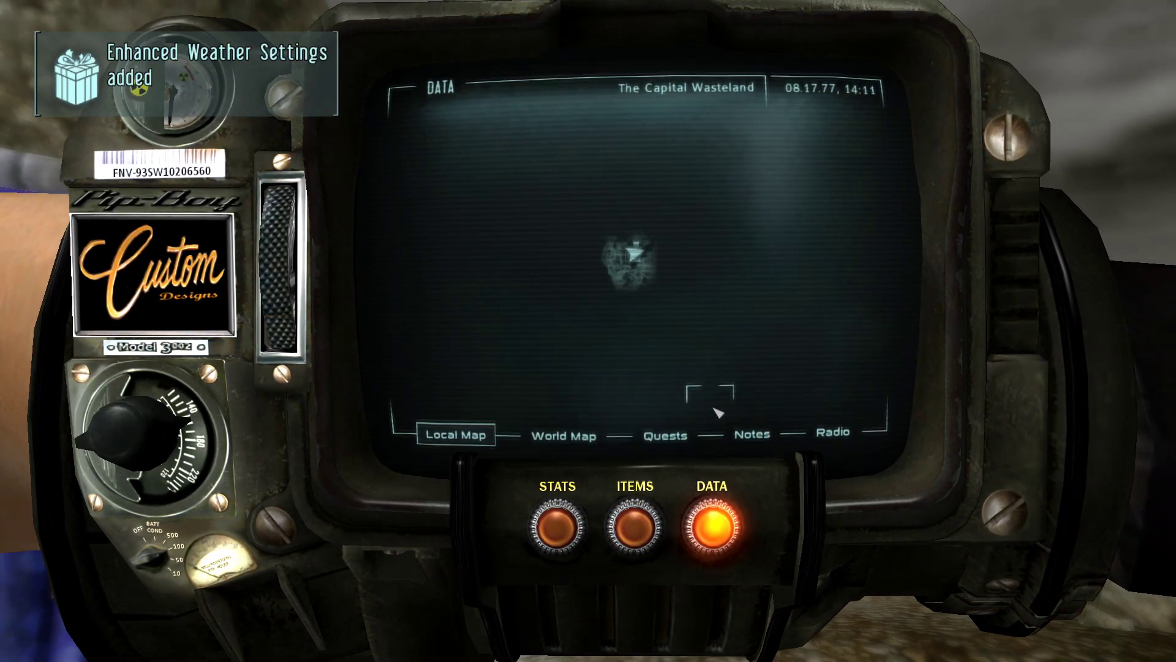
pyautogui.click(562, 433)
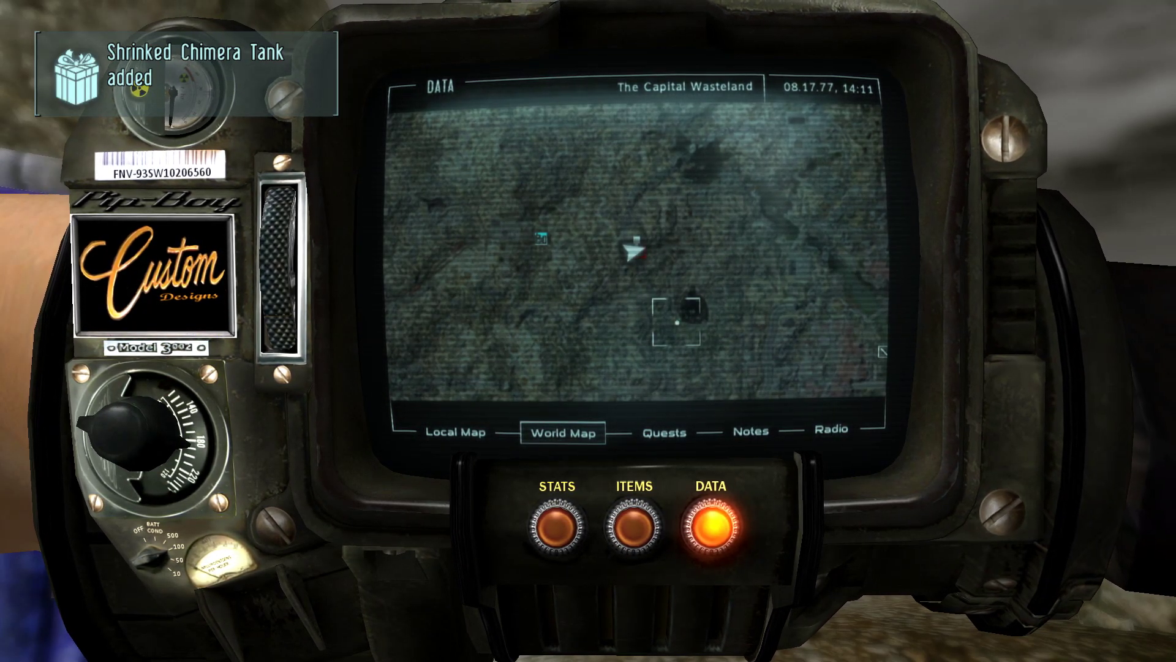
pyautogui.moveTo(662, 132); pyautogui.dragTo(998, 180)
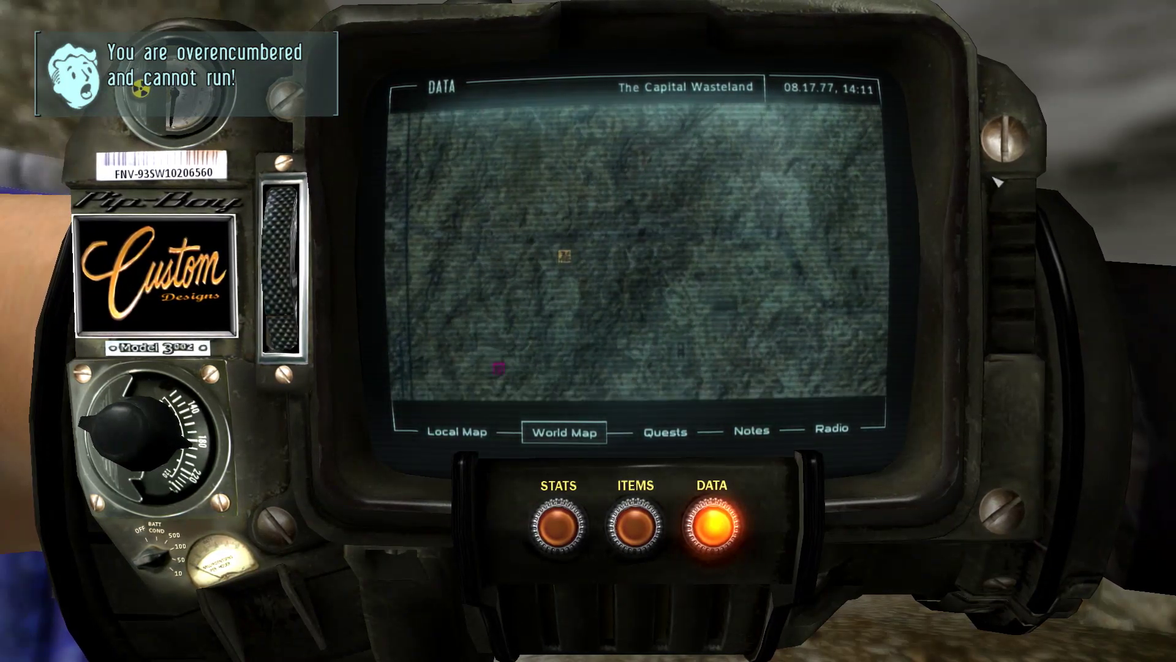
pyautogui.moveTo(652, 268)
pyautogui.mouseDown()
pyautogui.moveTo(447, 328)
pyautogui.moveTo(505, 326)
pyautogui.mouseUp()
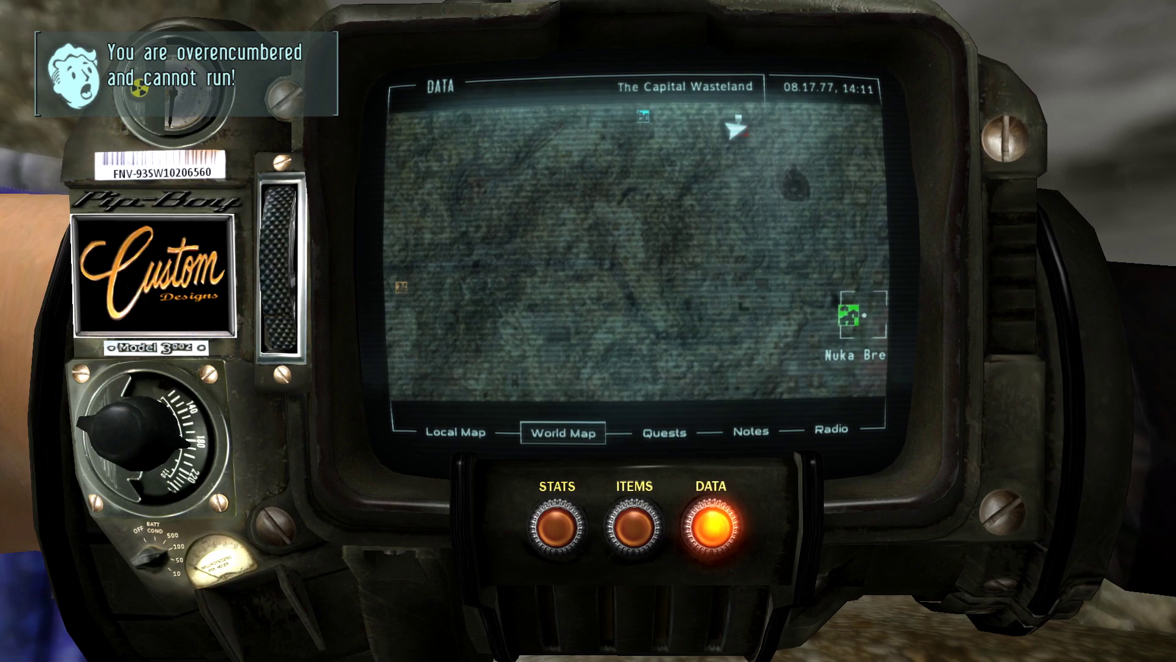
pyautogui.moveTo(847, 310); pyautogui.dragTo(696, 455)
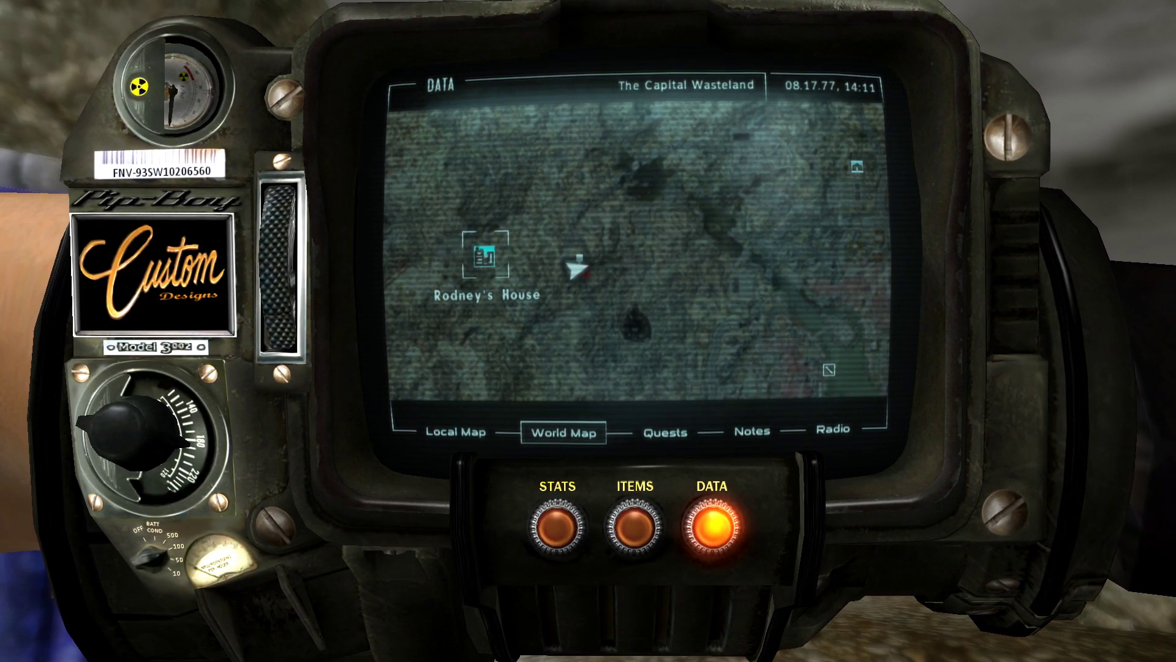
pyautogui.moveTo(484, 255); pyautogui.dragTo(518, 255)
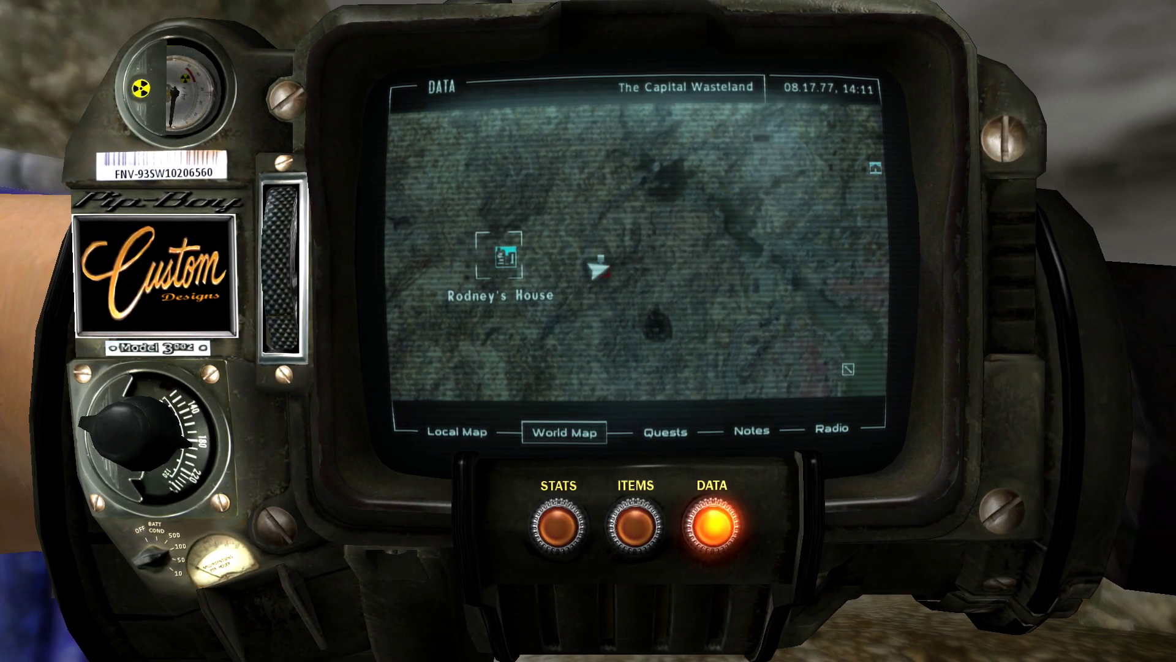
pyautogui.click(498, 255)
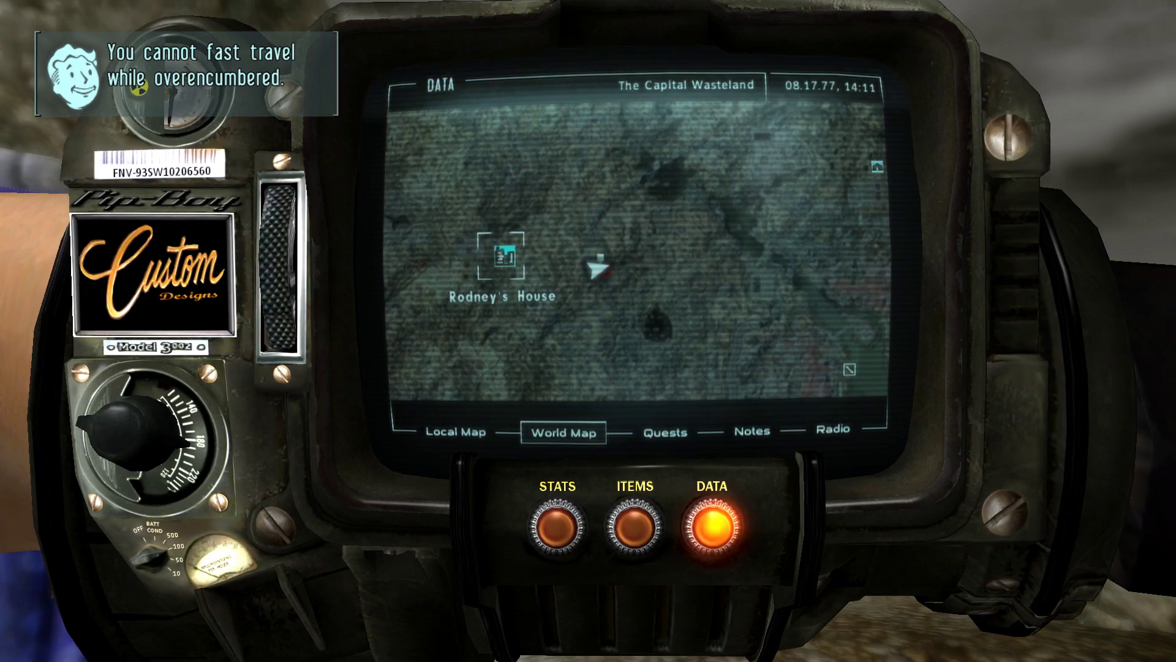
# Step: Enable god mode with tgm, then fast travel to Rodney's House
pyautogui.press('Tab')
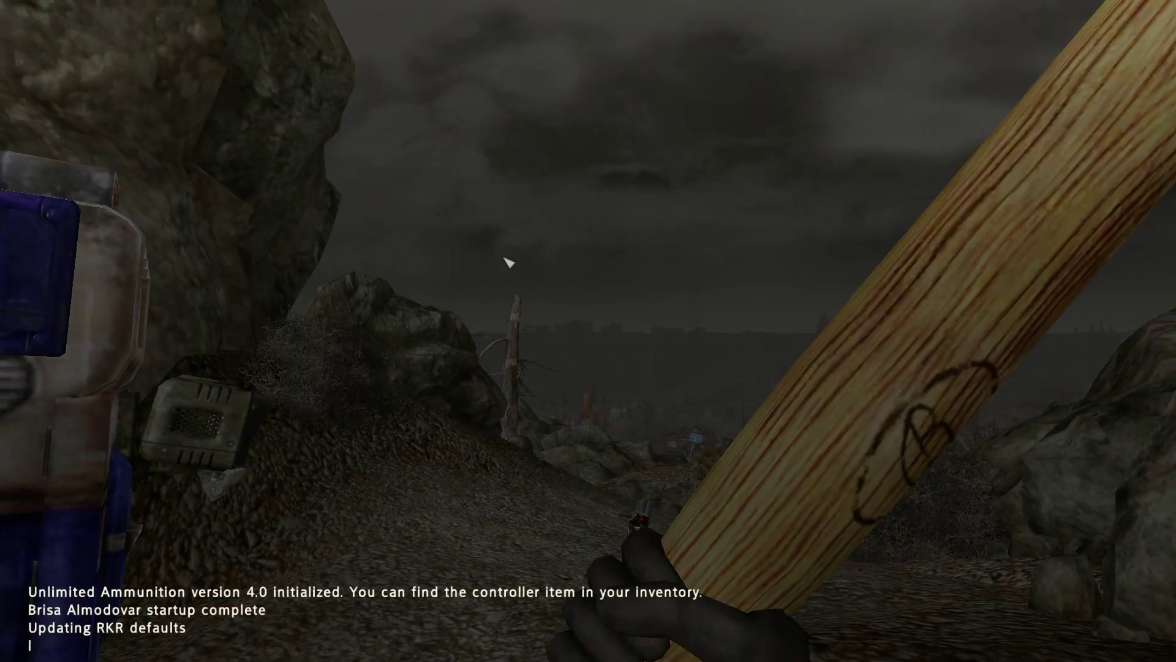
pyautogui.write('tgml')
pyautogui.press('Return')
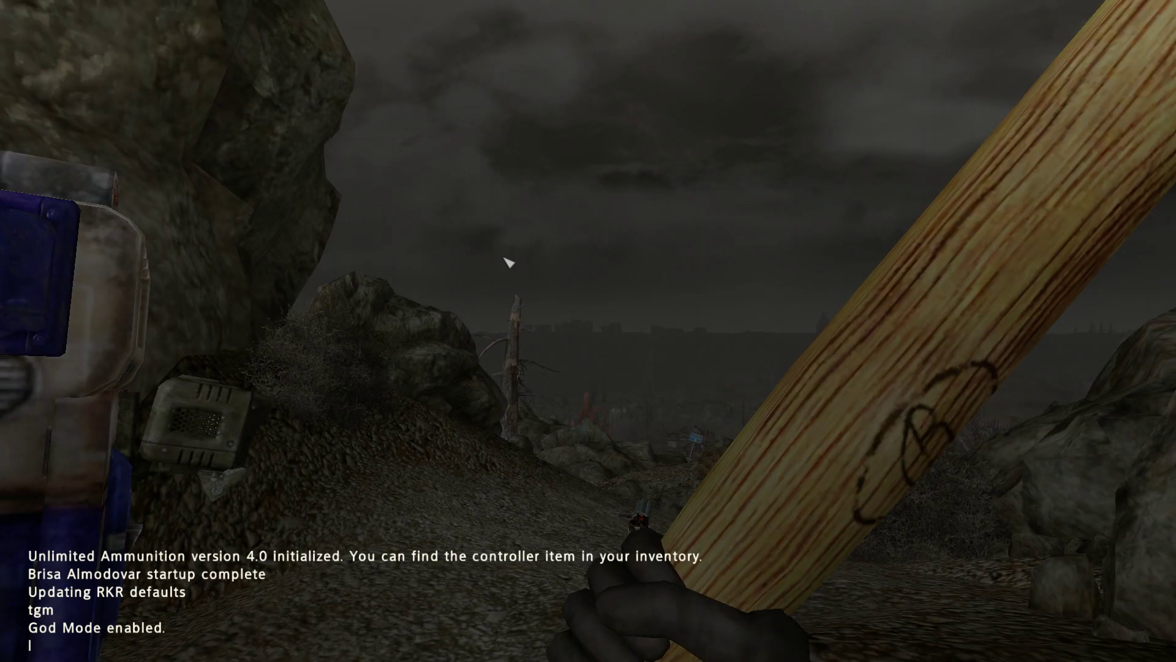
pyautogui.press('`')
pyautogui.press('Tab')
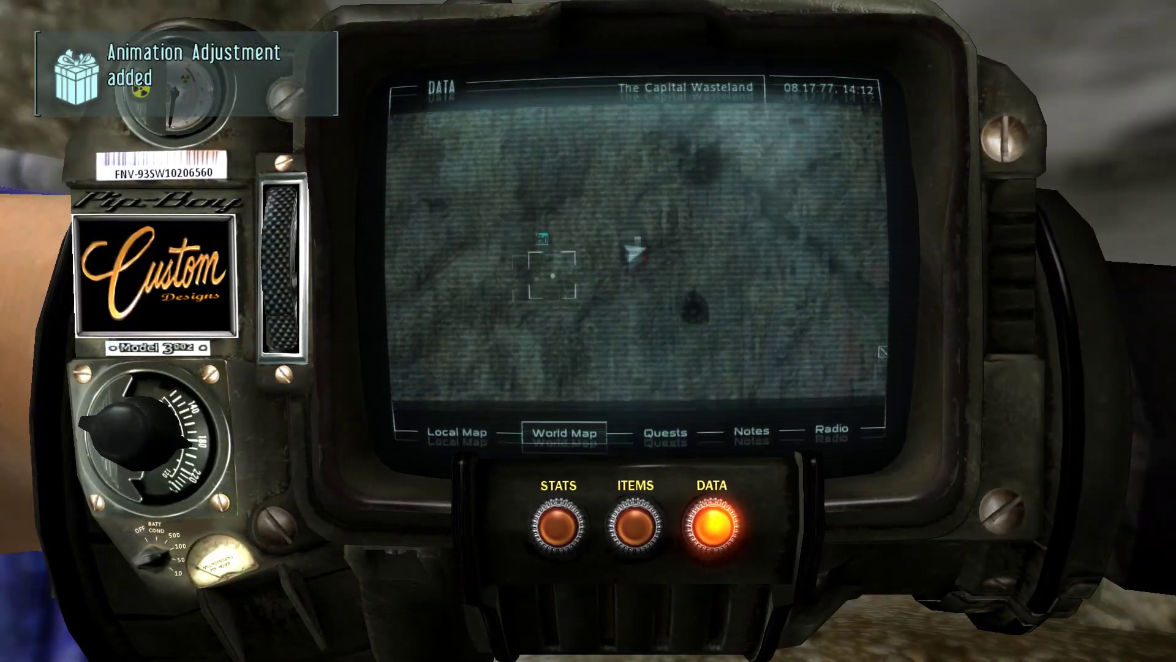
pyautogui.click(542, 238)
pyautogui.click(594, 337)
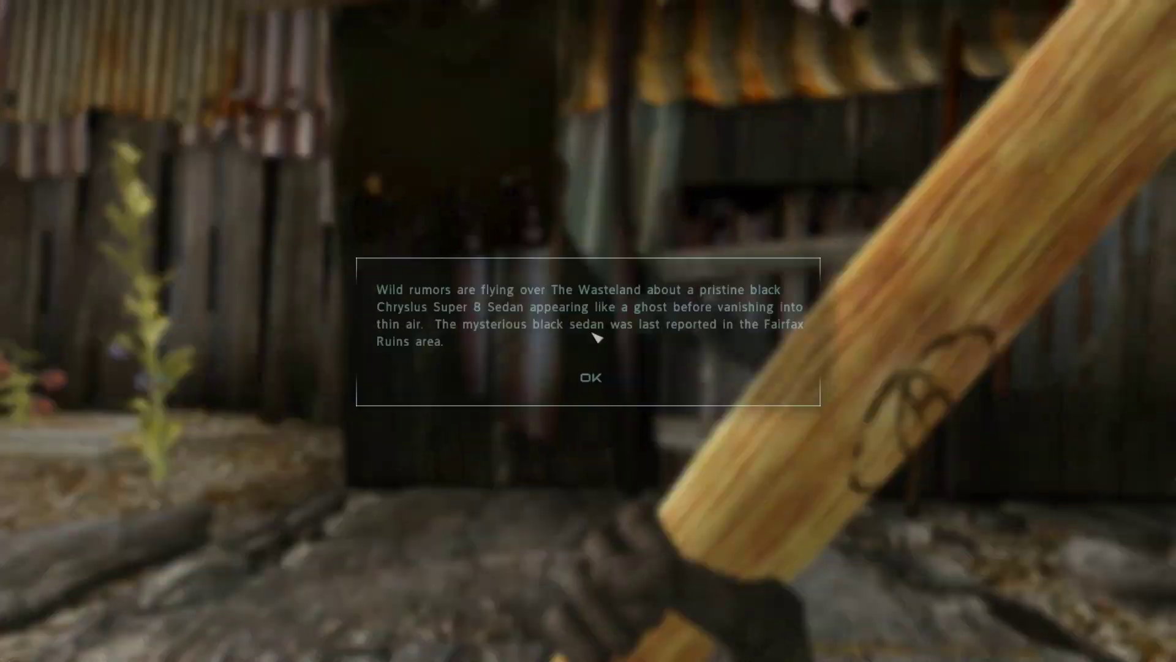
pyautogui.click(591, 377)
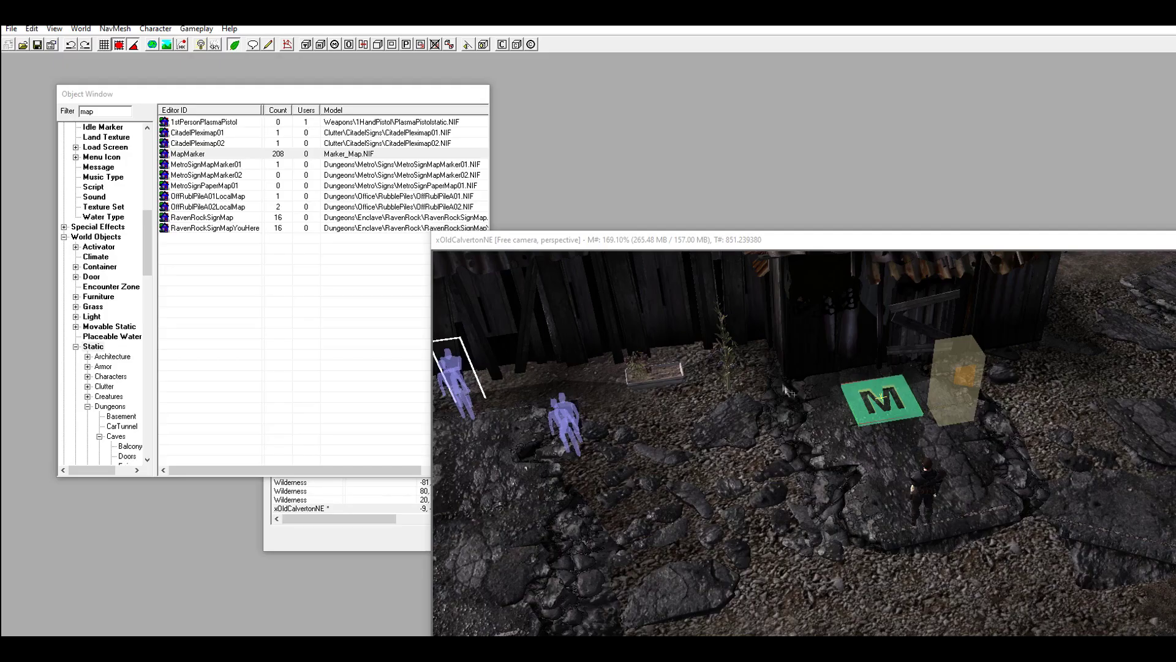
# Step: Give the marker name Rodney's House, type Settlement, with Can Travel To, and save
pyautogui.moveTo(789, 391); pyautogui.dragTo(896, 413, button='middle')
pyautogui.click(873, 415)
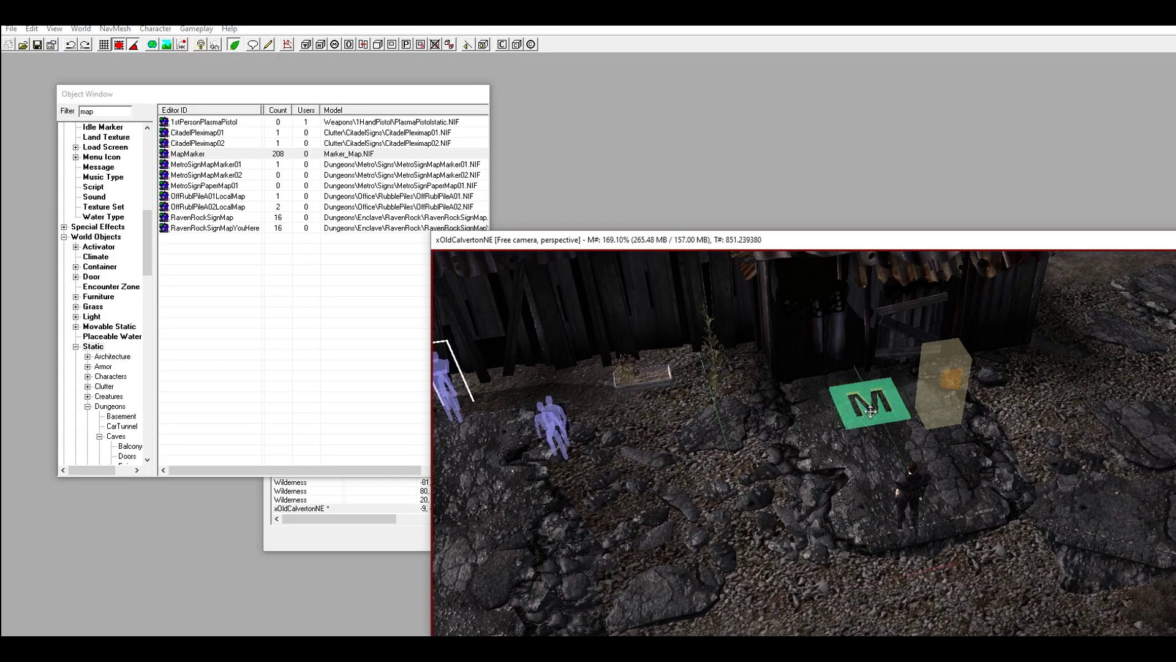
pyautogui.scroll(2, 868, 414)
pyautogui.scroll(2, 877, 395)
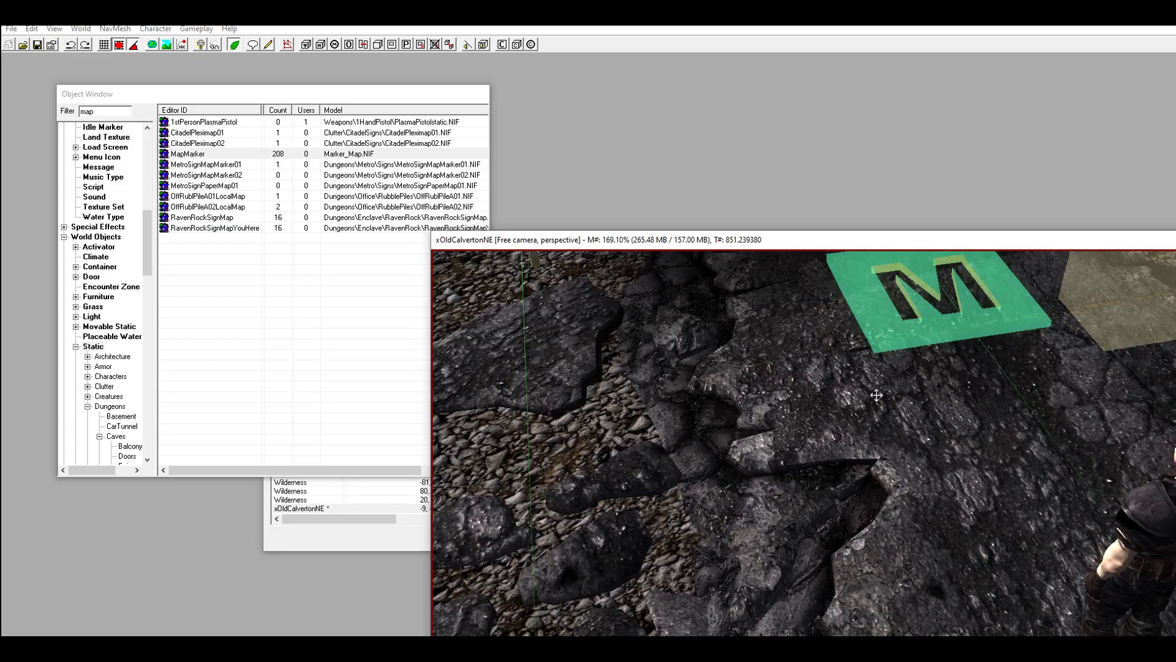
pyautogui.doubleClick(1012, 301)
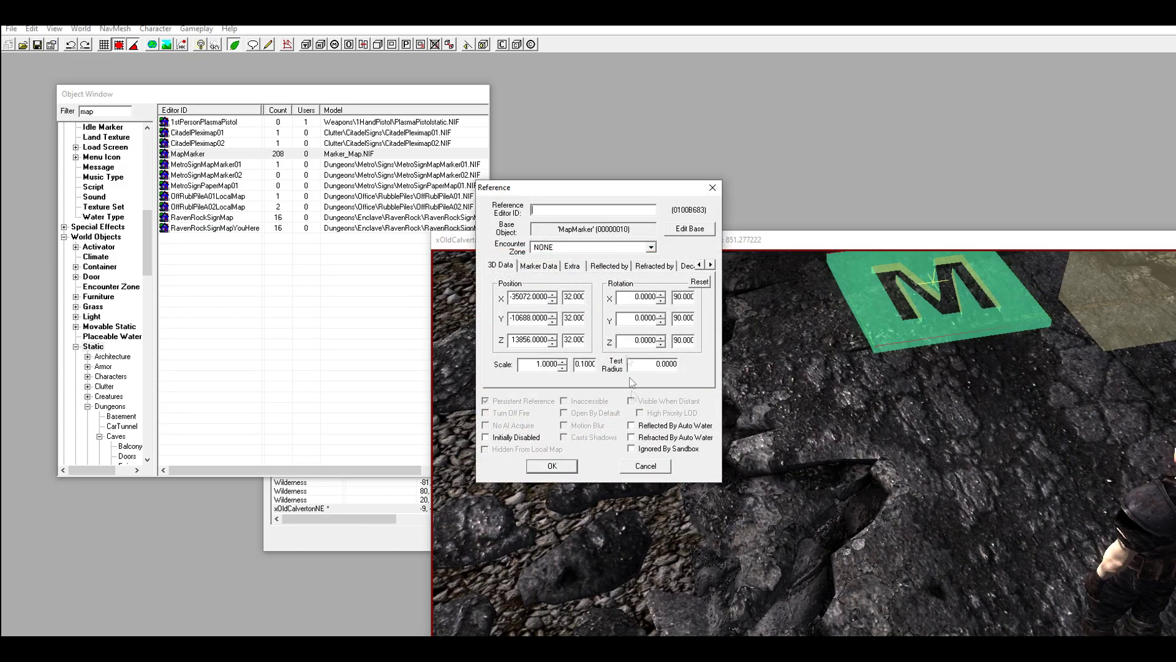
pyautogui.click(552, 266)
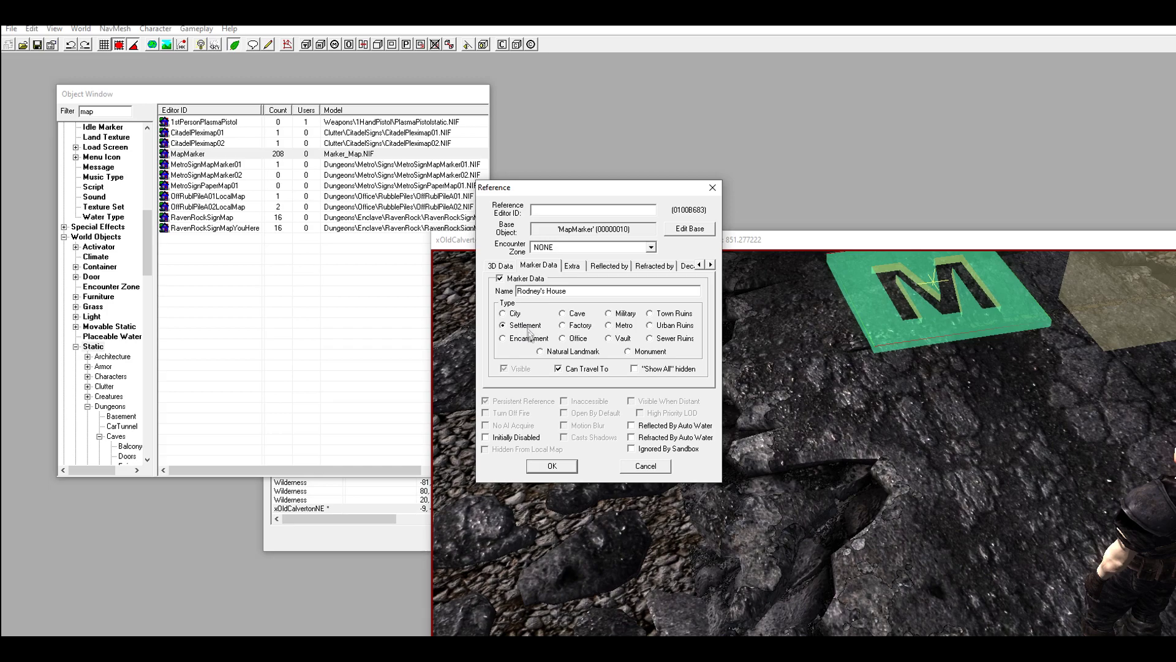
pyautogui.click(553, 467)
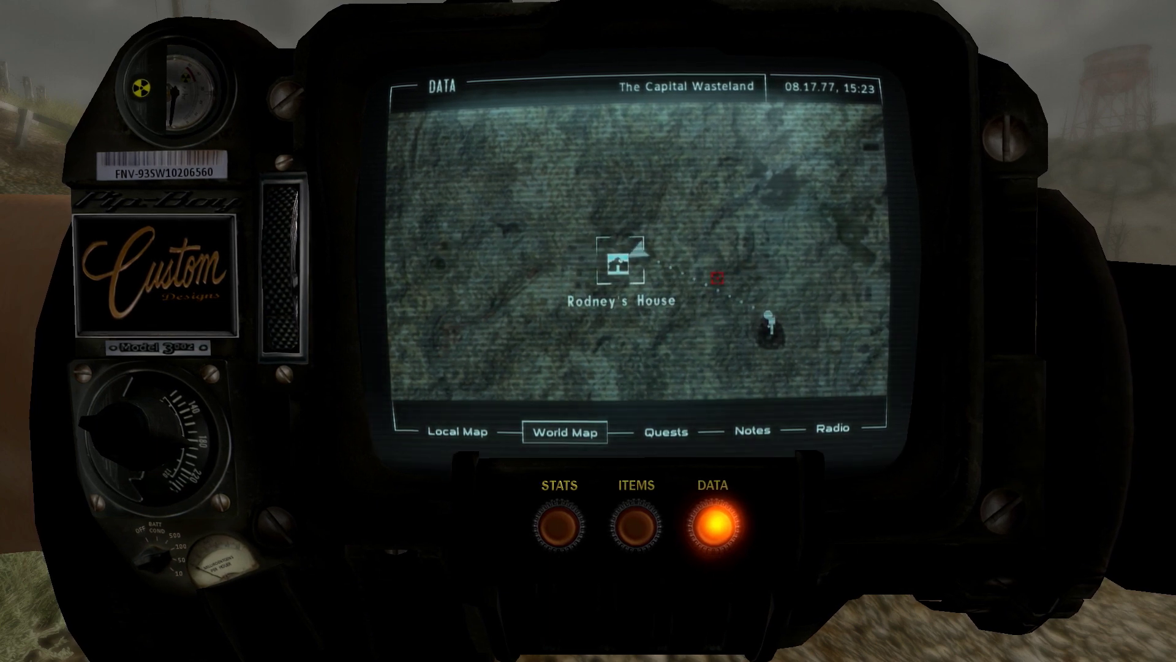
# Step: Close the Pip-Boy map and pick up the Live Iguana in the wasteland
pyautogui.press('Tab')
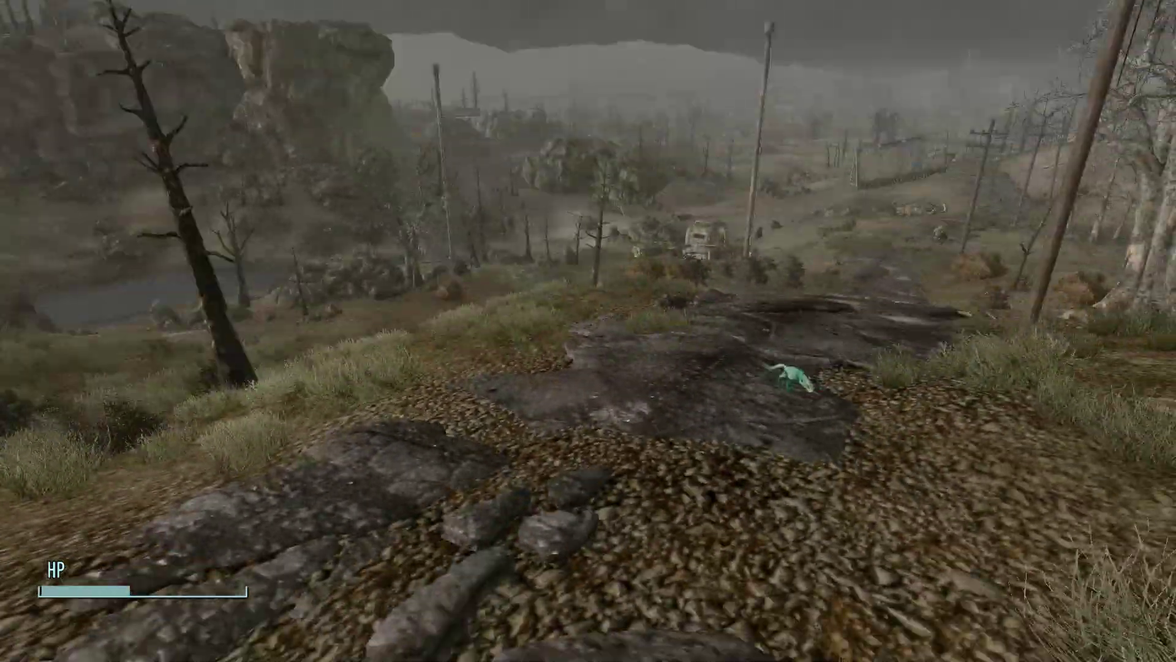
pyautogui.press('e')
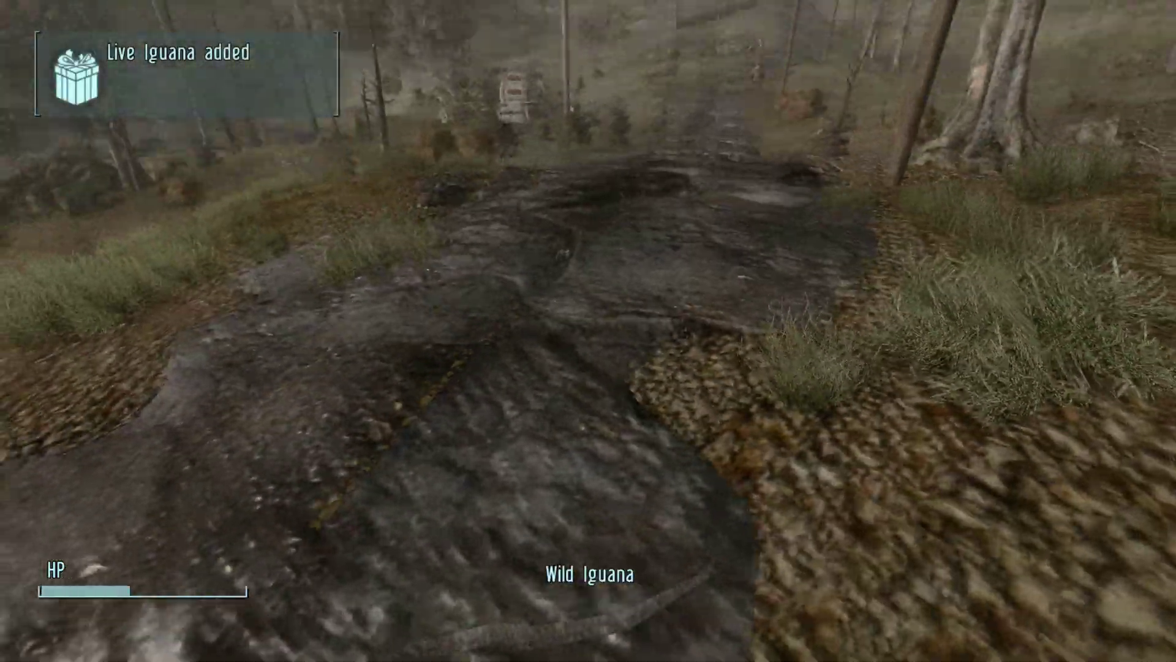